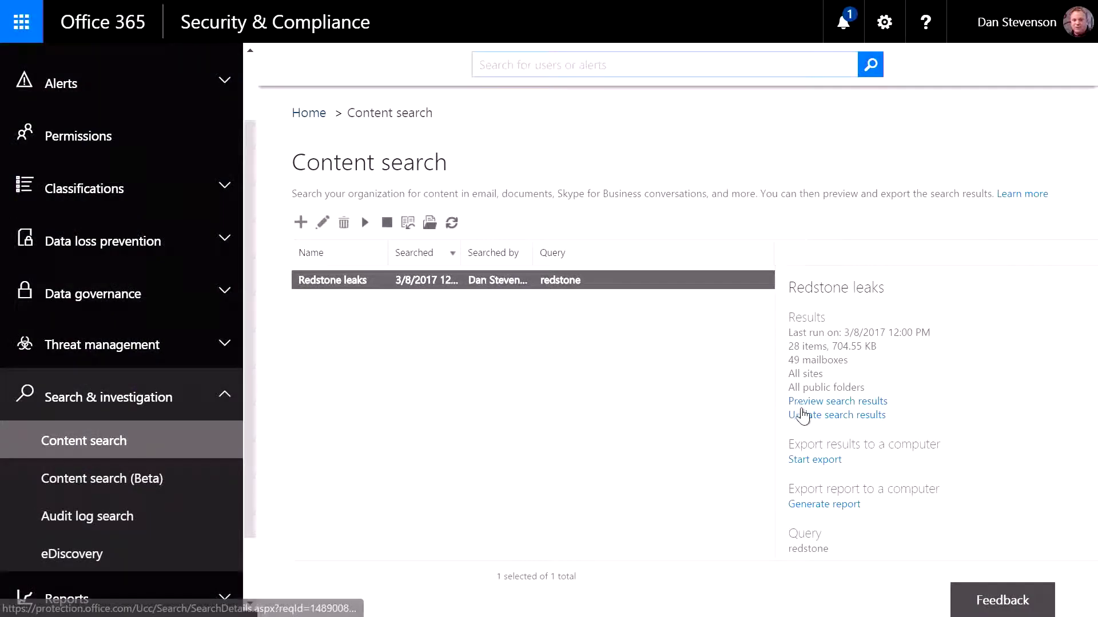
Step: Preview the results of the Redstone leaks content search and look through several of the found items
click(832, 408)
click(258, 179)
click(260, 202)
click(275, 278)
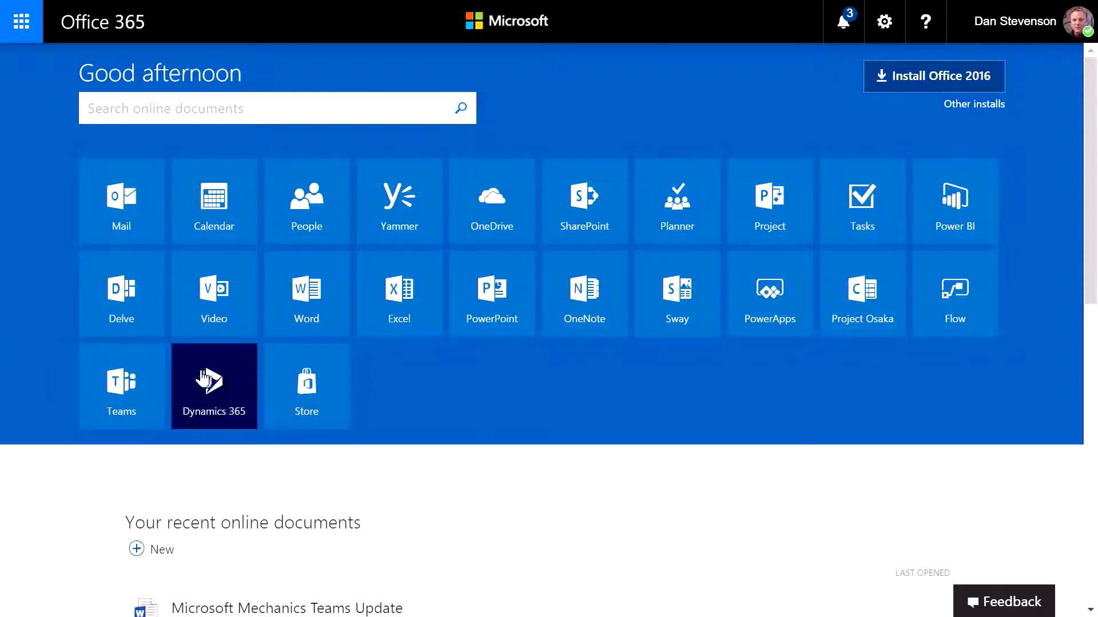
Step: Switch to Microsoft Teams from the Office 365 home page and join the public Microsoft Mechanics team
click(151, 362)
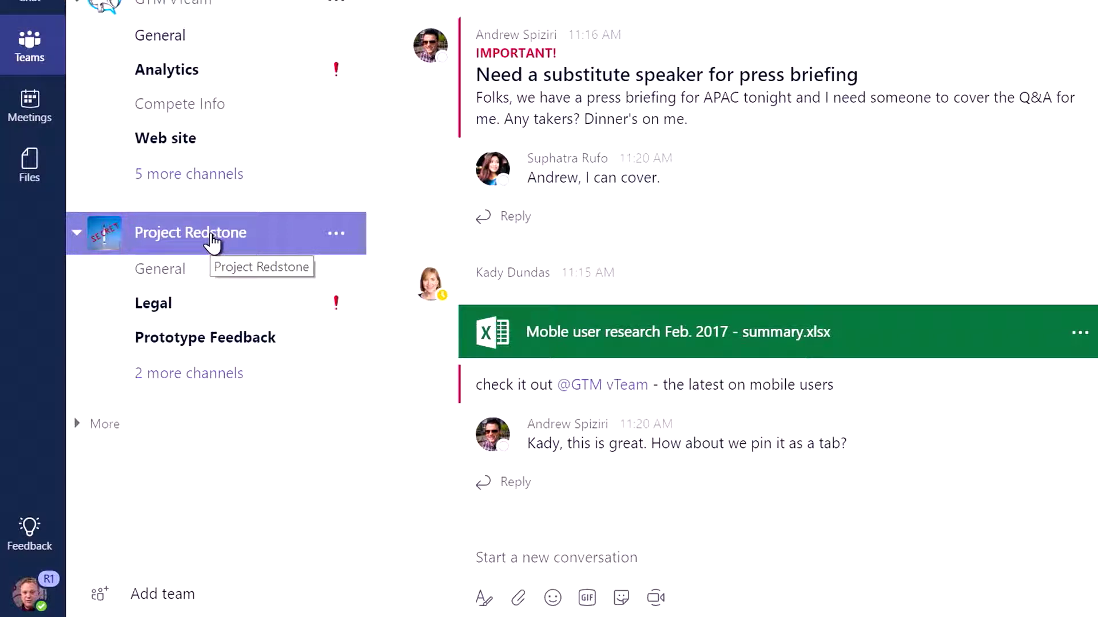
click(171, 601)
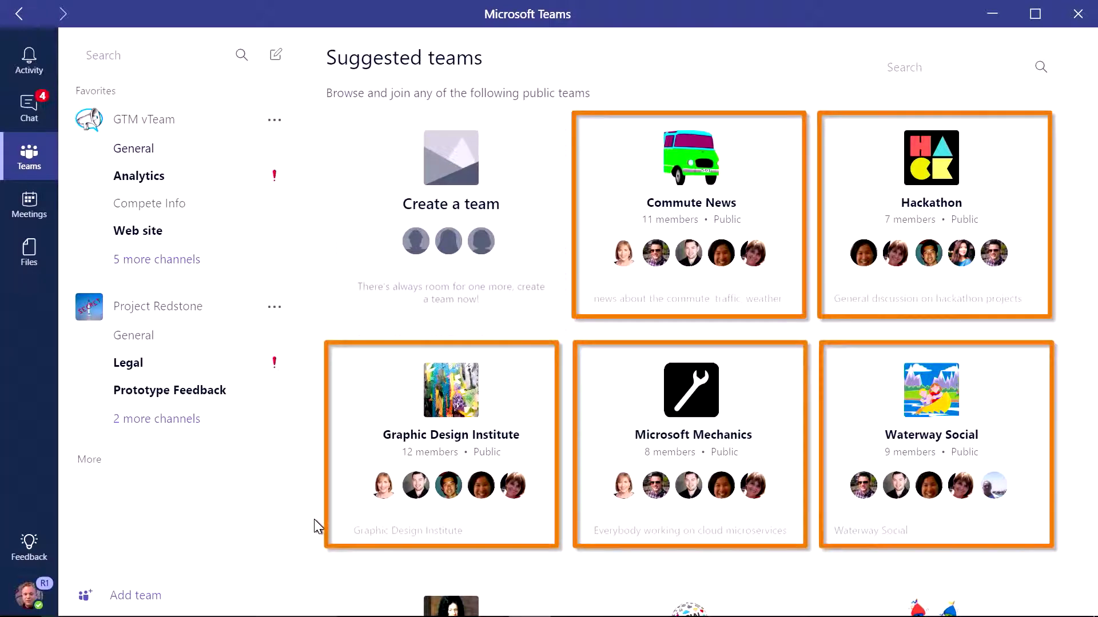
mouse_move(748, 222)
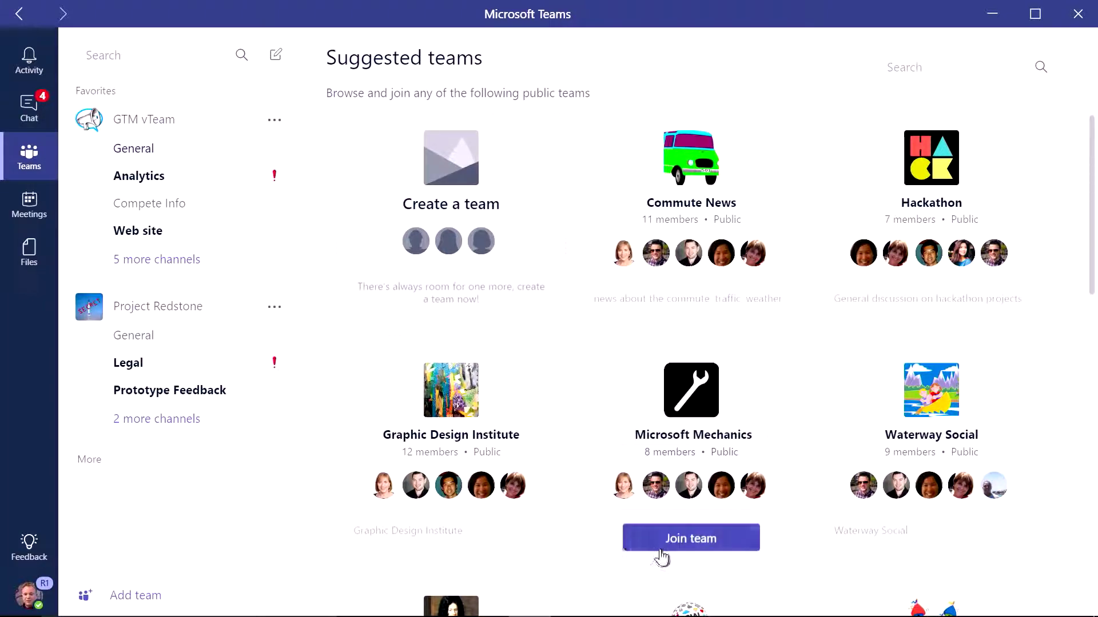
click(658, 543)
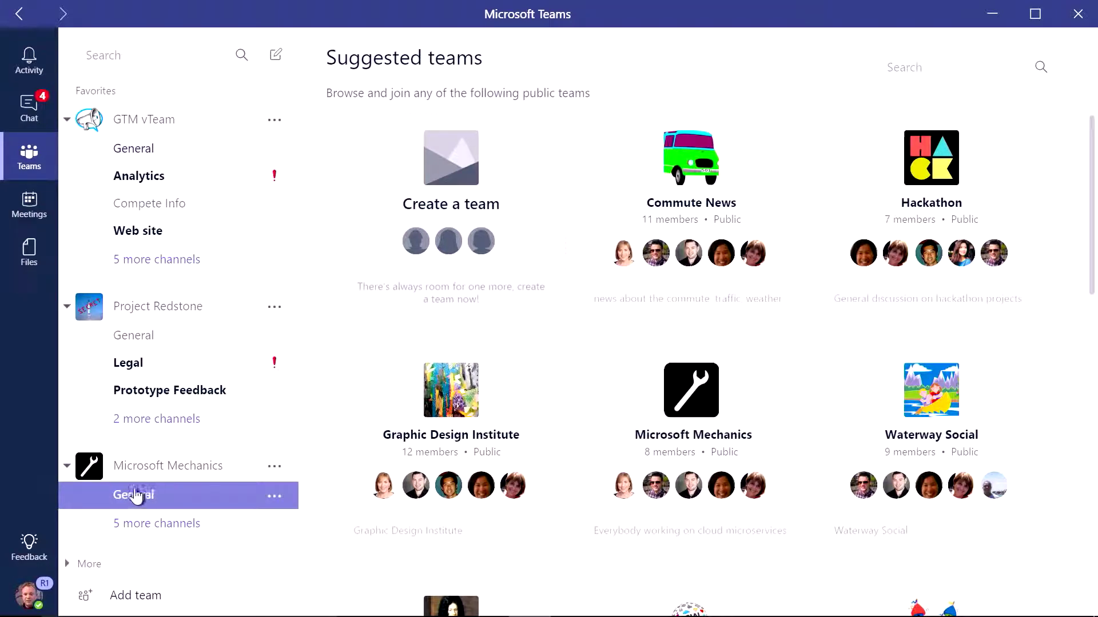
Step: Read back through the Microsoft Mechanics General channel and expand the full "Quick check on the analytics tag" post
click(133, 495)
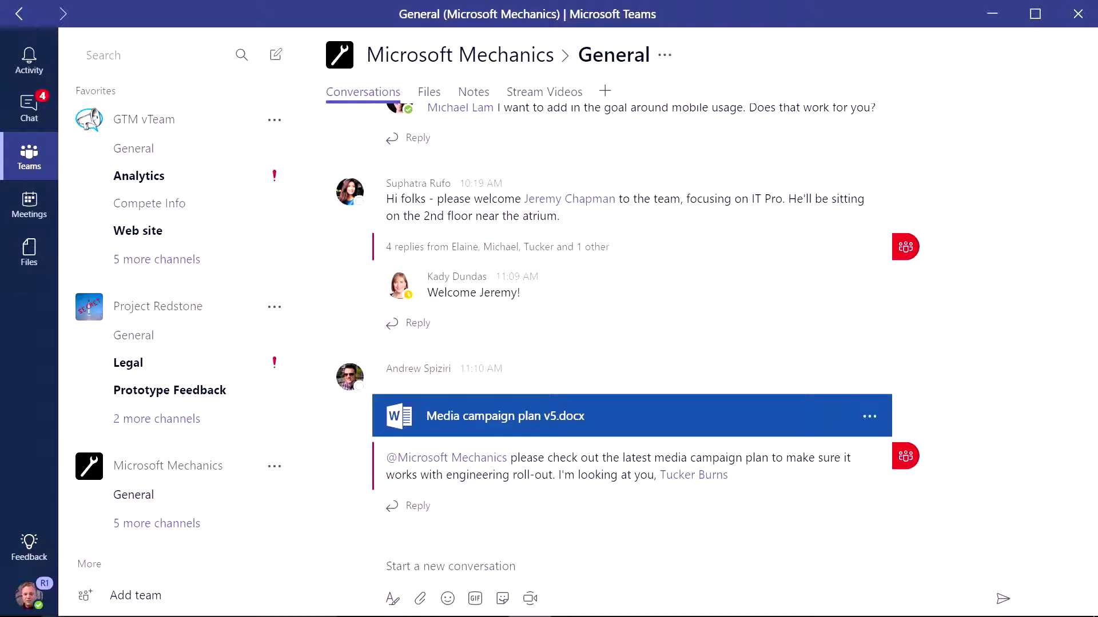
scroll(627, 313, up, 3)
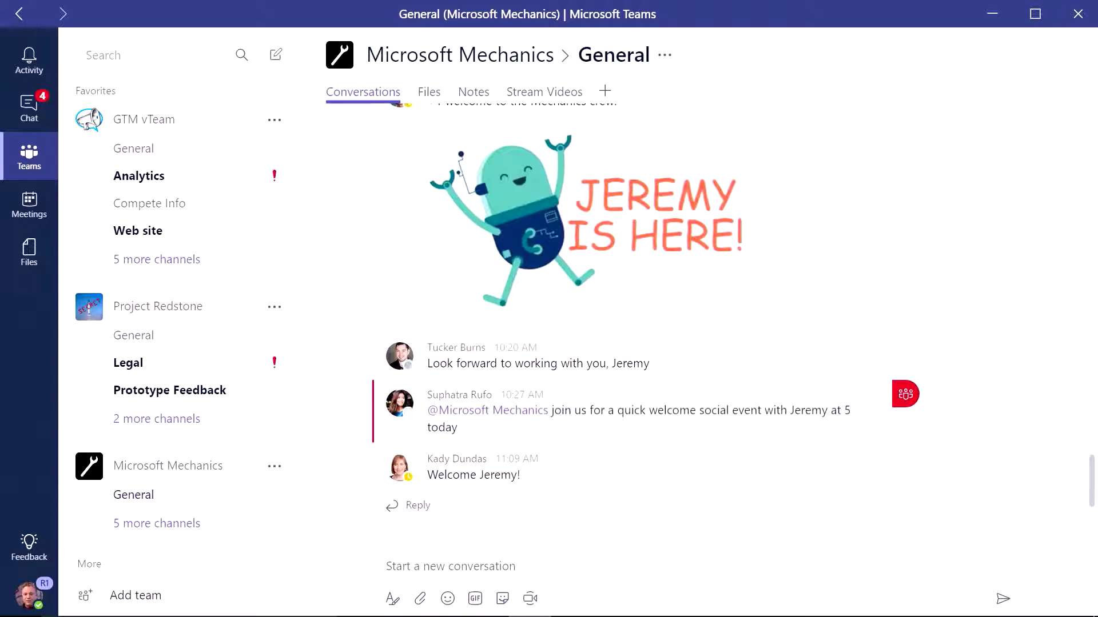
scroll(733, 320, up, 7)
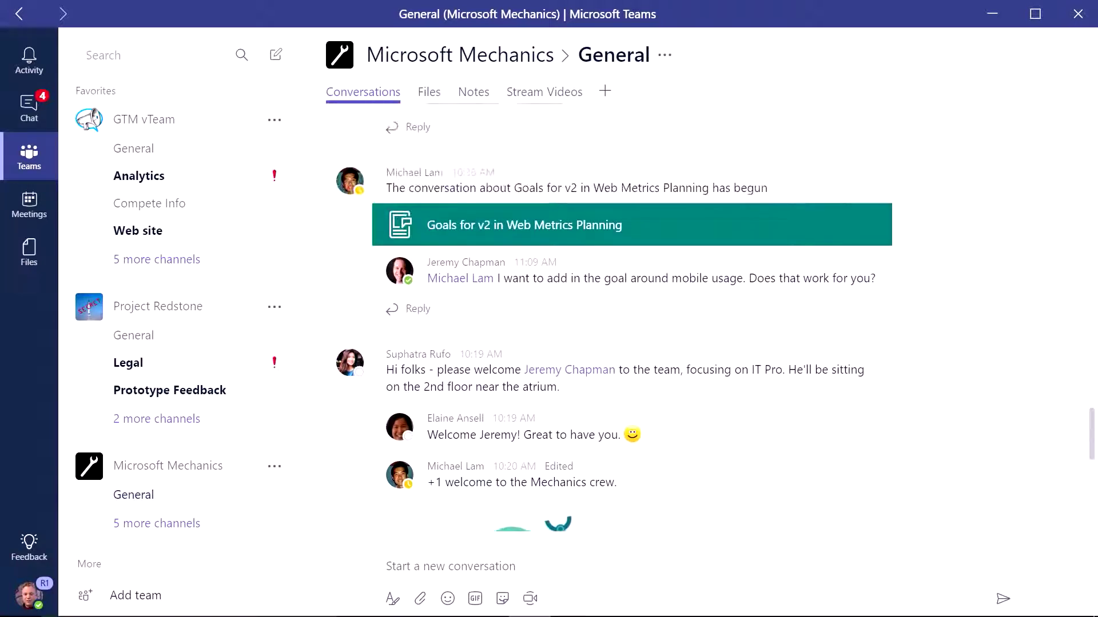
scroll(714, 319, up, 8)
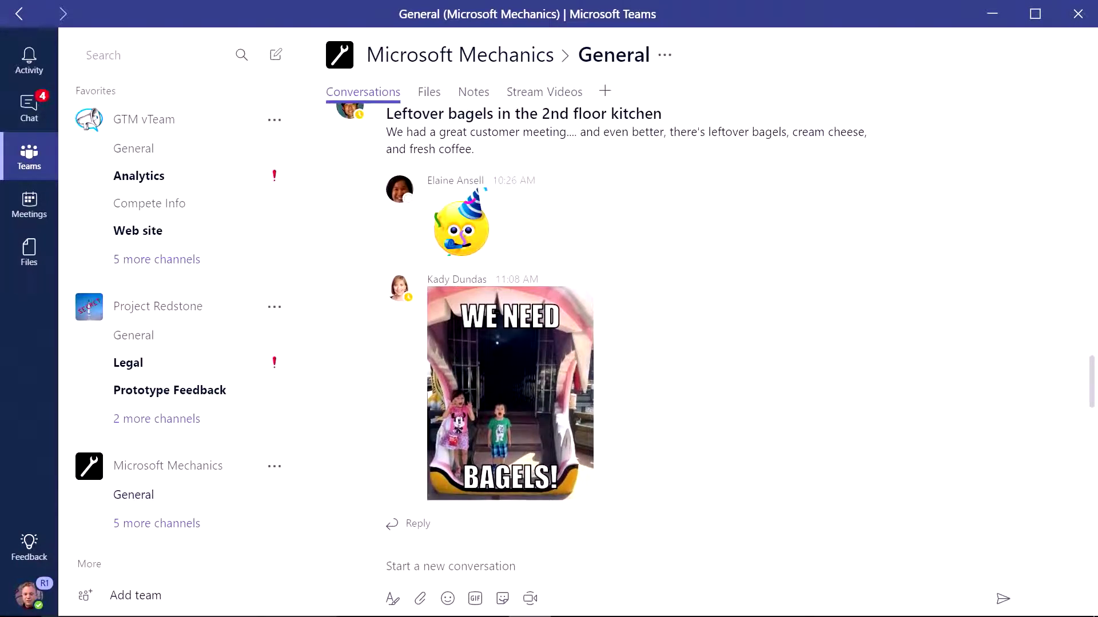
scroll(715, 319, up, 7)
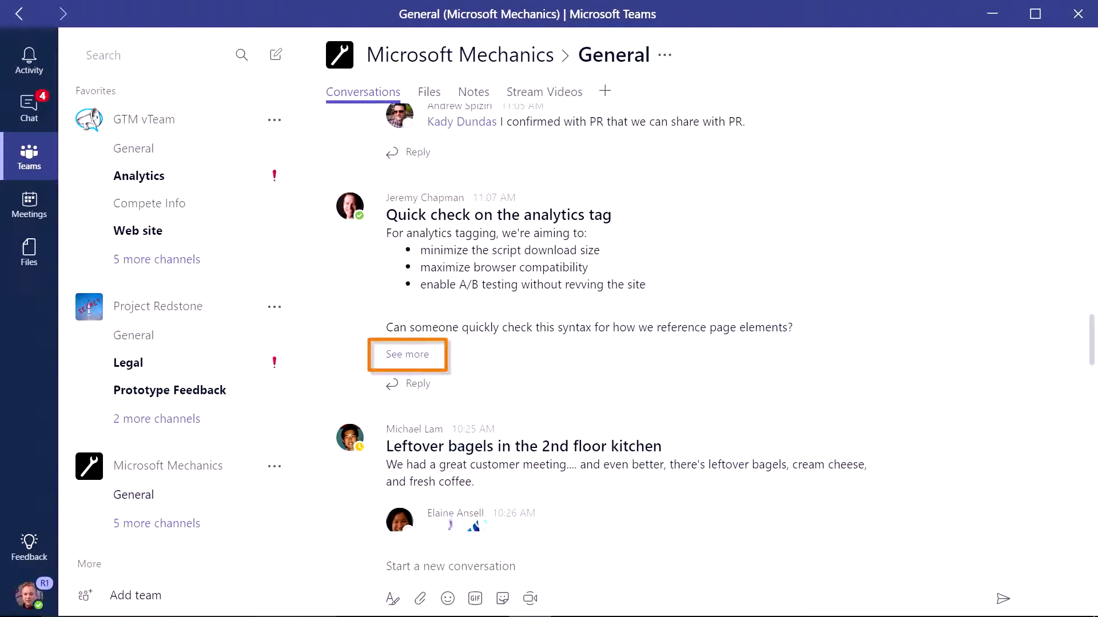
click(407, 354)
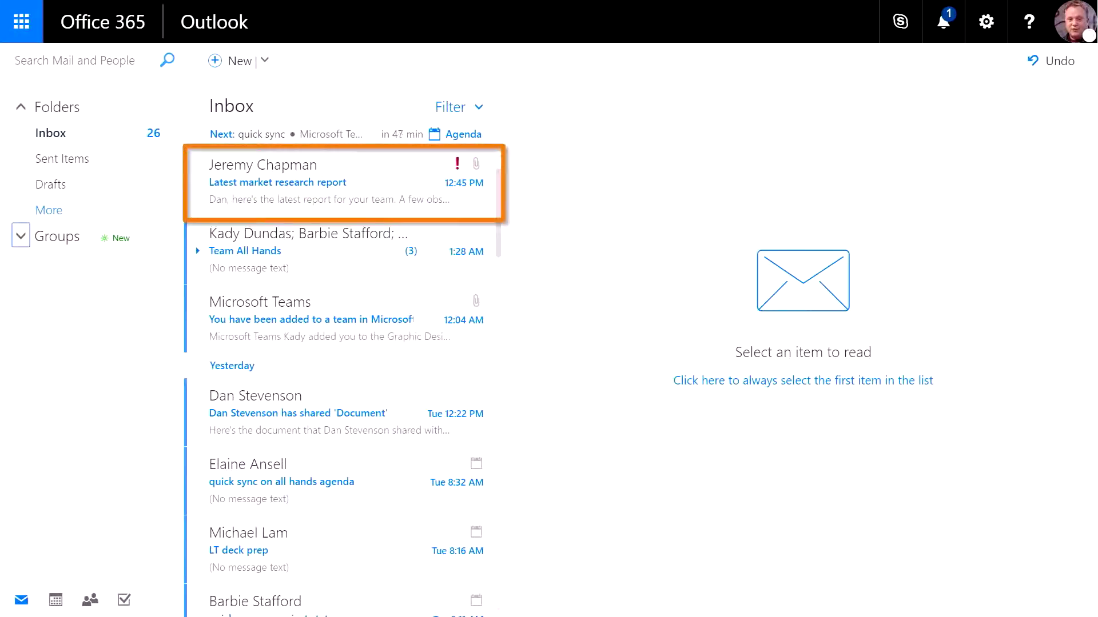
Step: Open the "Latest market research report" email in Outlook and copy the Microsoft Mechanics General channel's email address from Teams
mouse_move(445, 180)
click(355, 161)
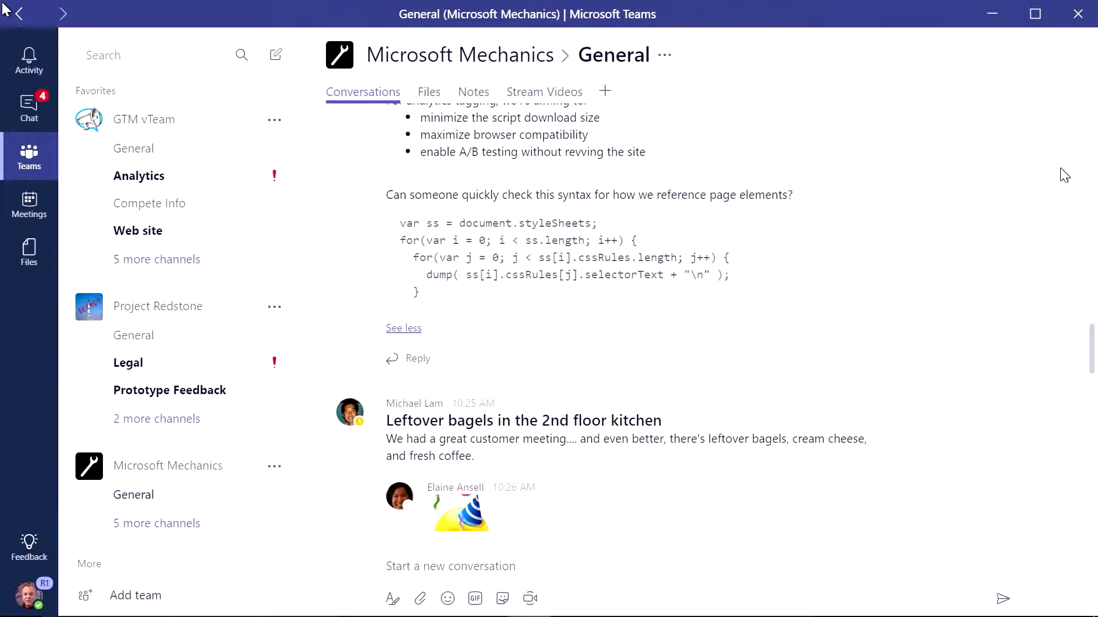
click(275, 497)
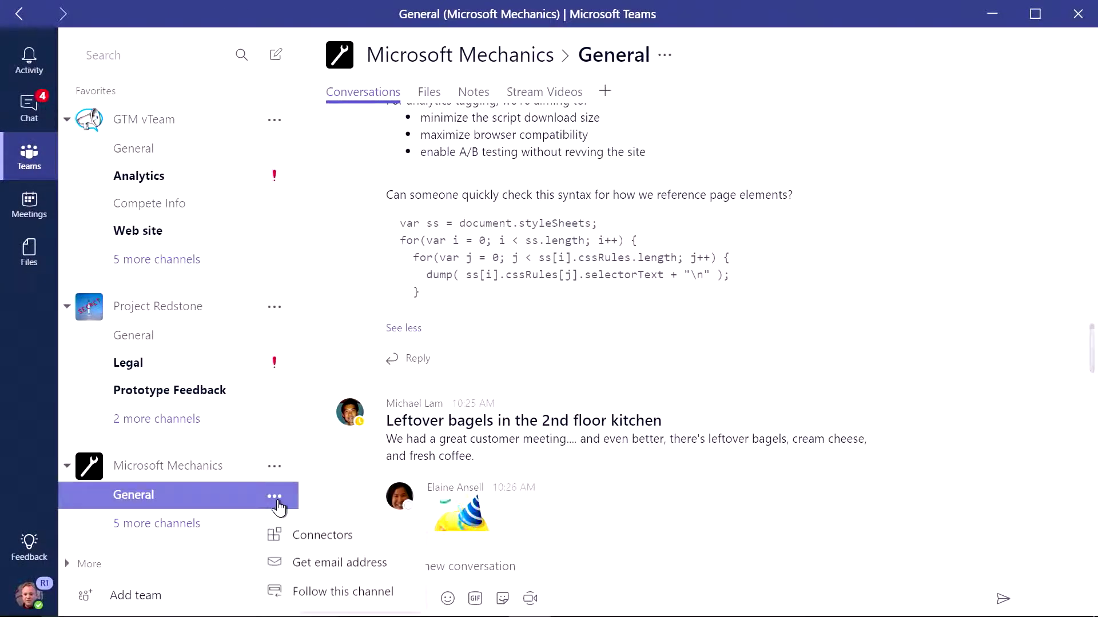
click(327, 565)
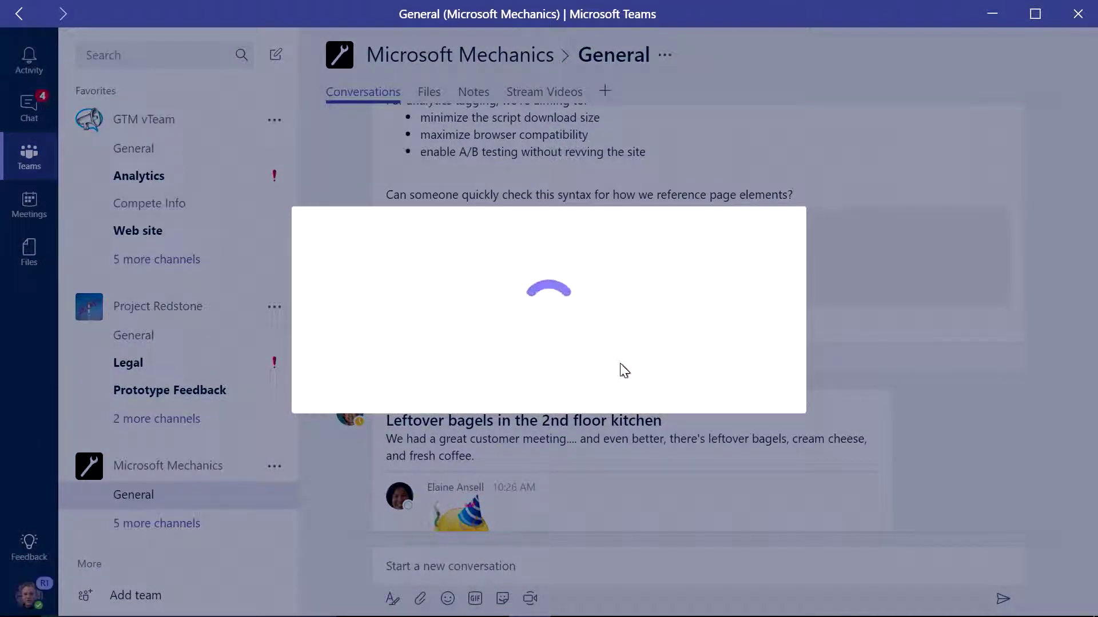
click(748, 377)
click(662, 386)
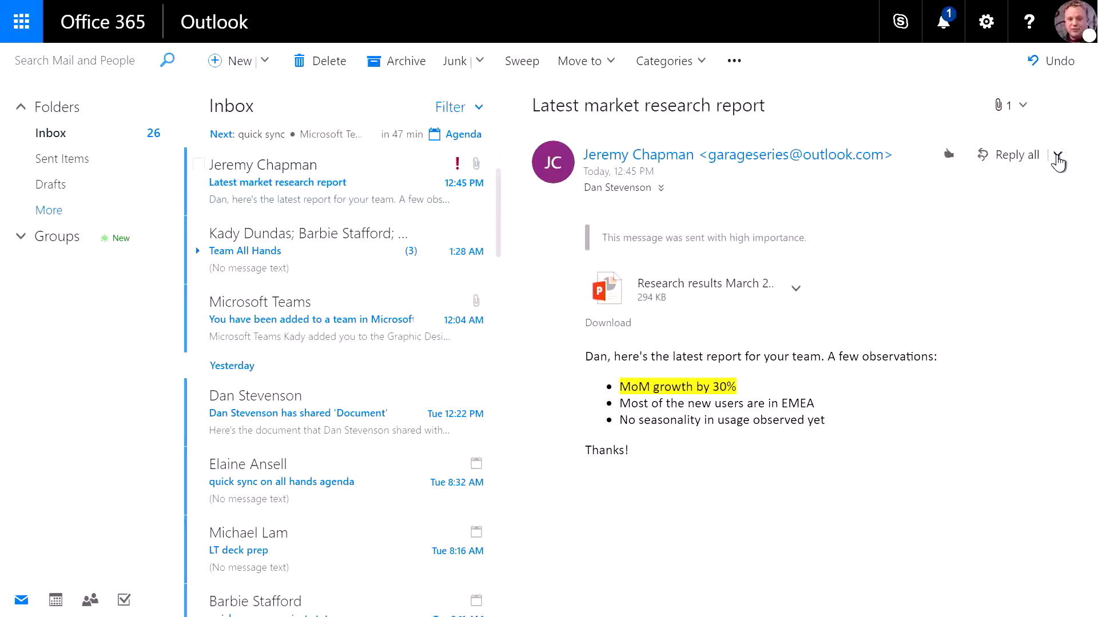
Step: Forward the "Latest market research report" email to the Microsoft Mechanics General channel with the note "FYI"
click(1057, 158)
click(885, 232)
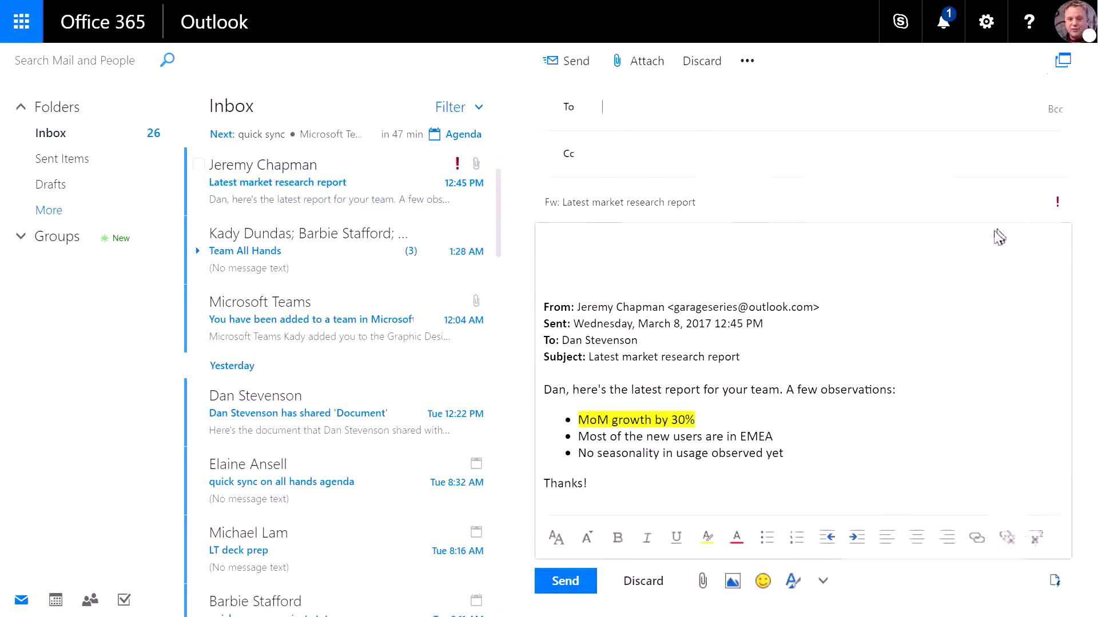
click(716, 107)
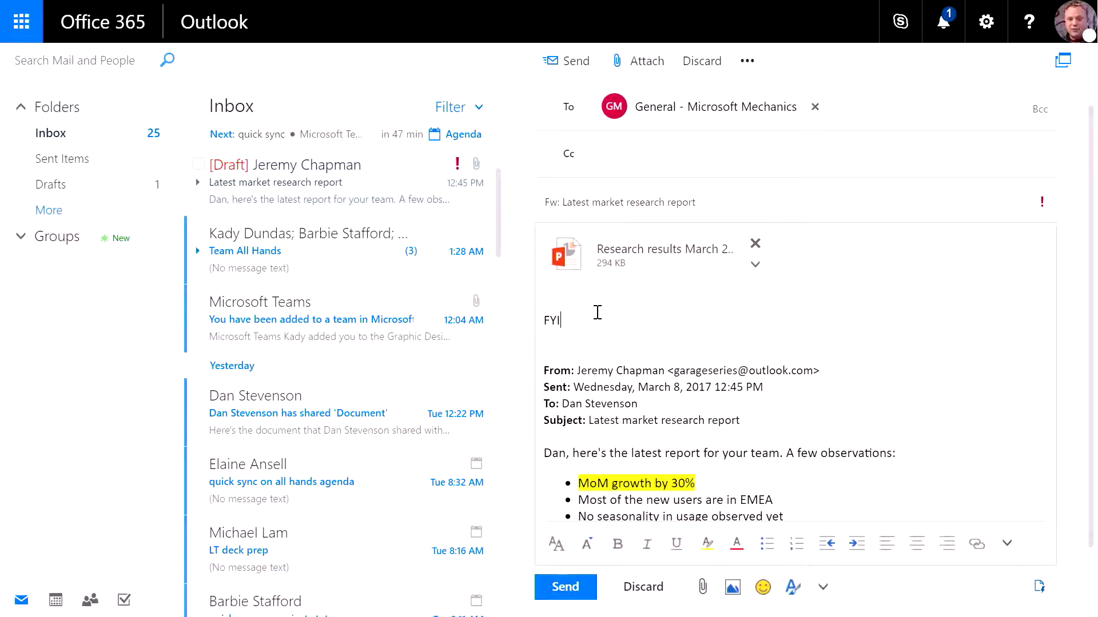
click(573, 62)
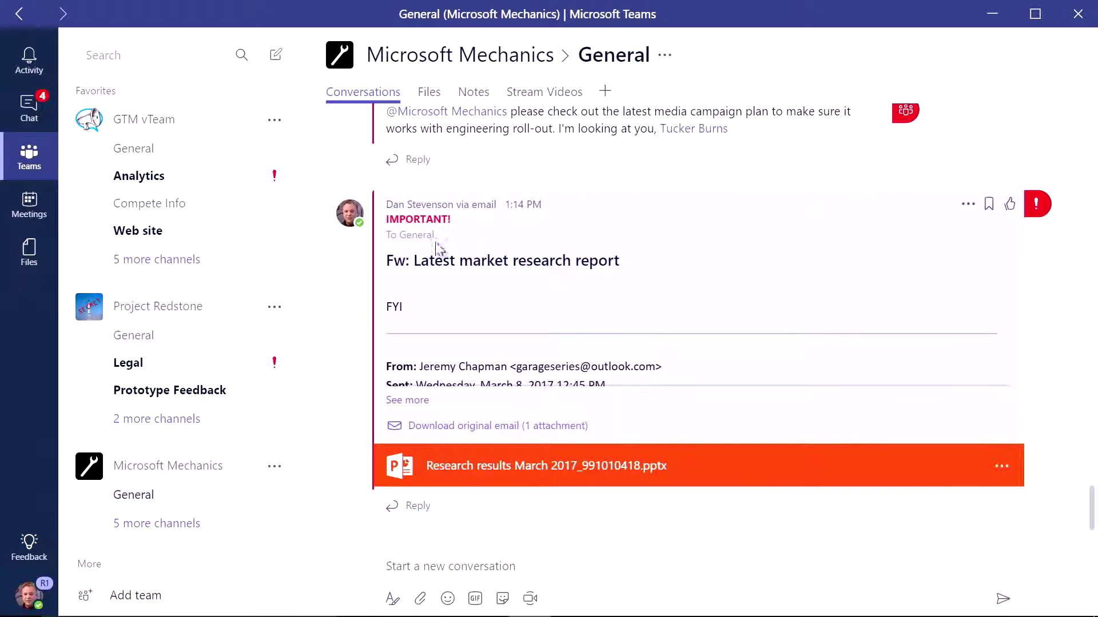
Step: Expand the forwarded email post in the General channel and reply to the new-member welcome conversation with a short greeting
click(408, 401)
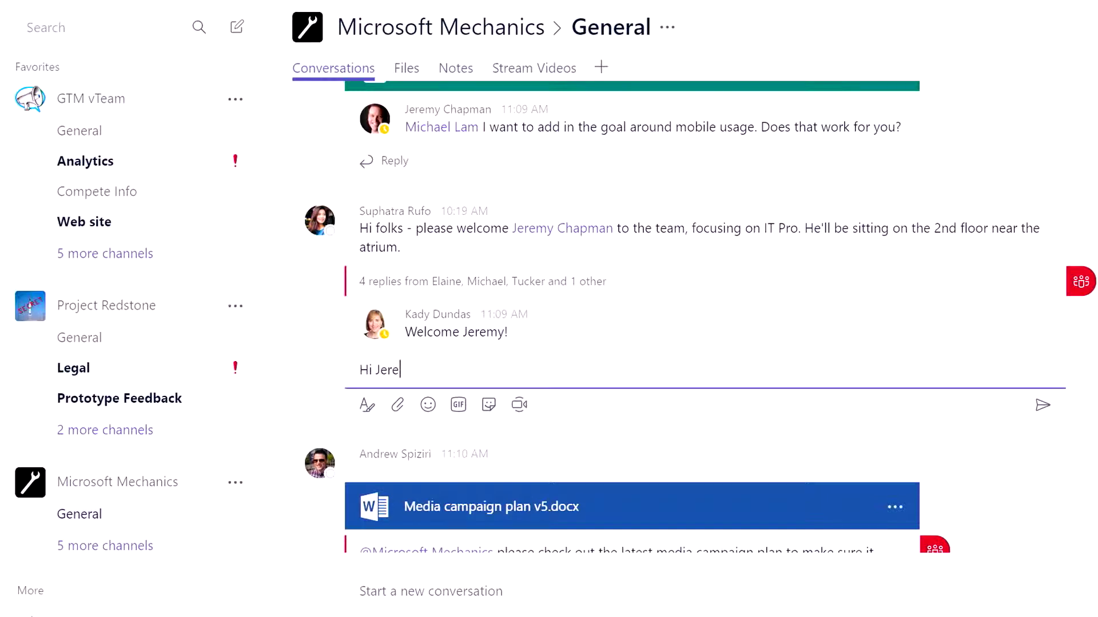
key(Return)
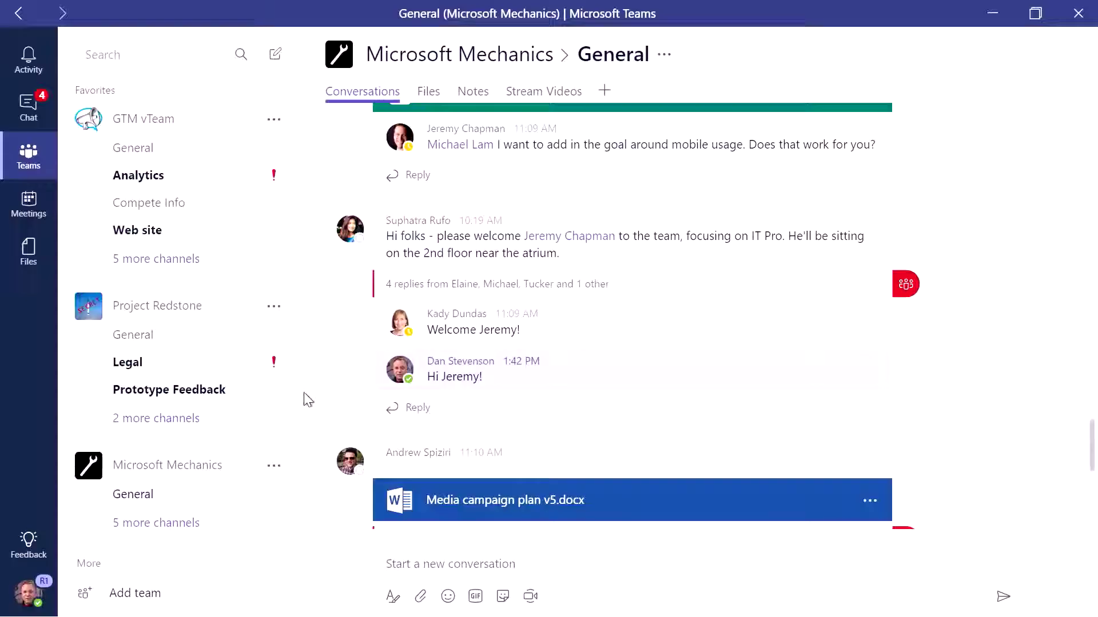
Step: Browse the apps that can be added as tabs to the General channel, and leave without adding one
click(274, 493)
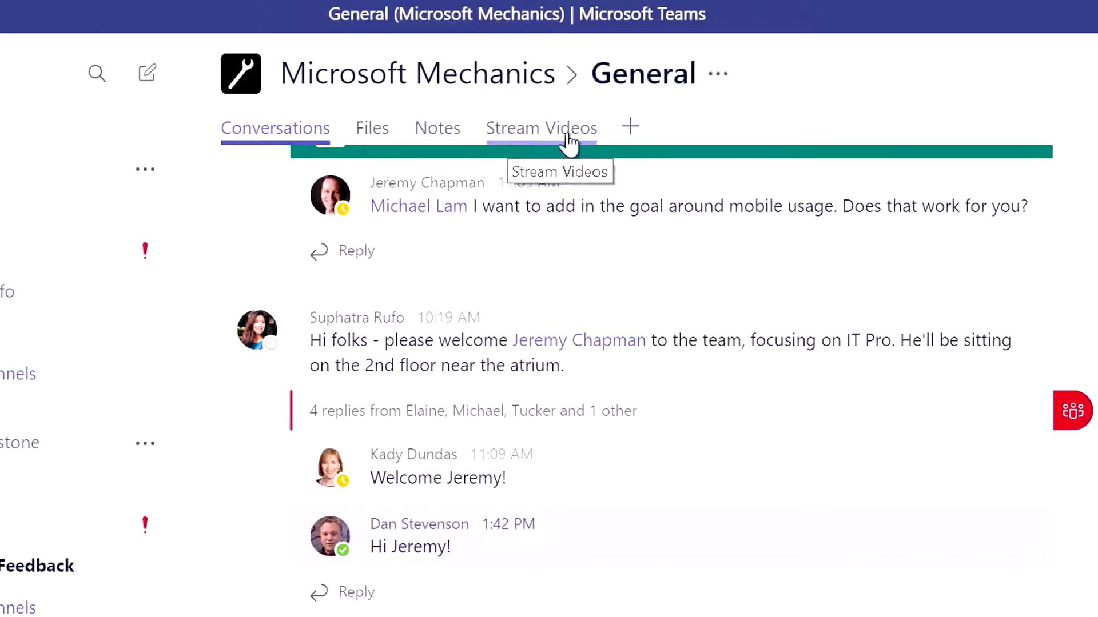
click(631, 123)
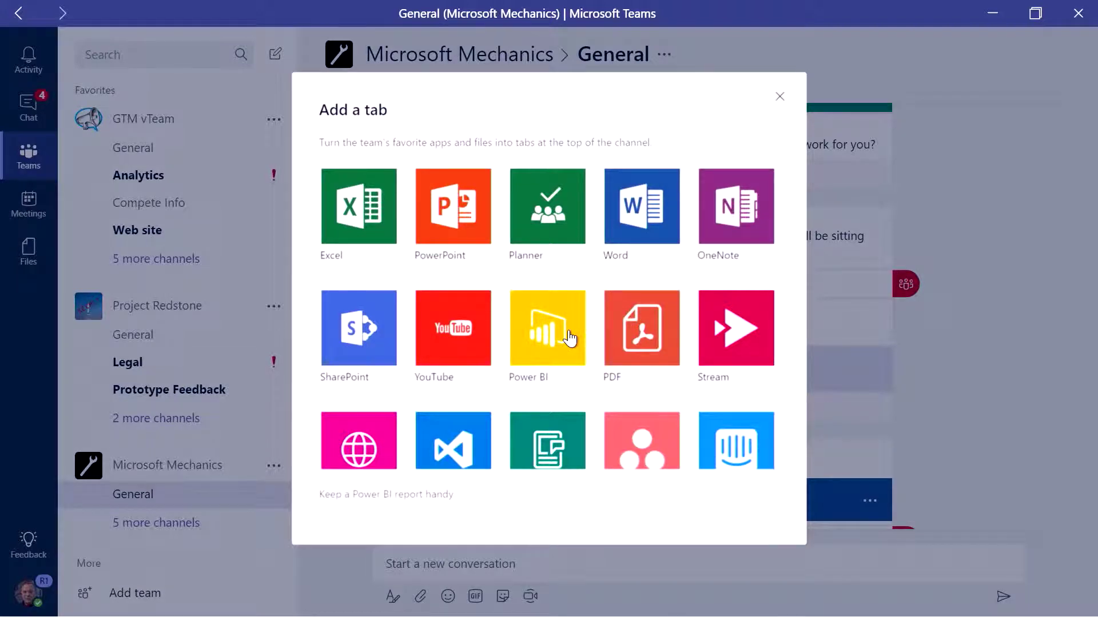
scroll(570, 339, down, 15)
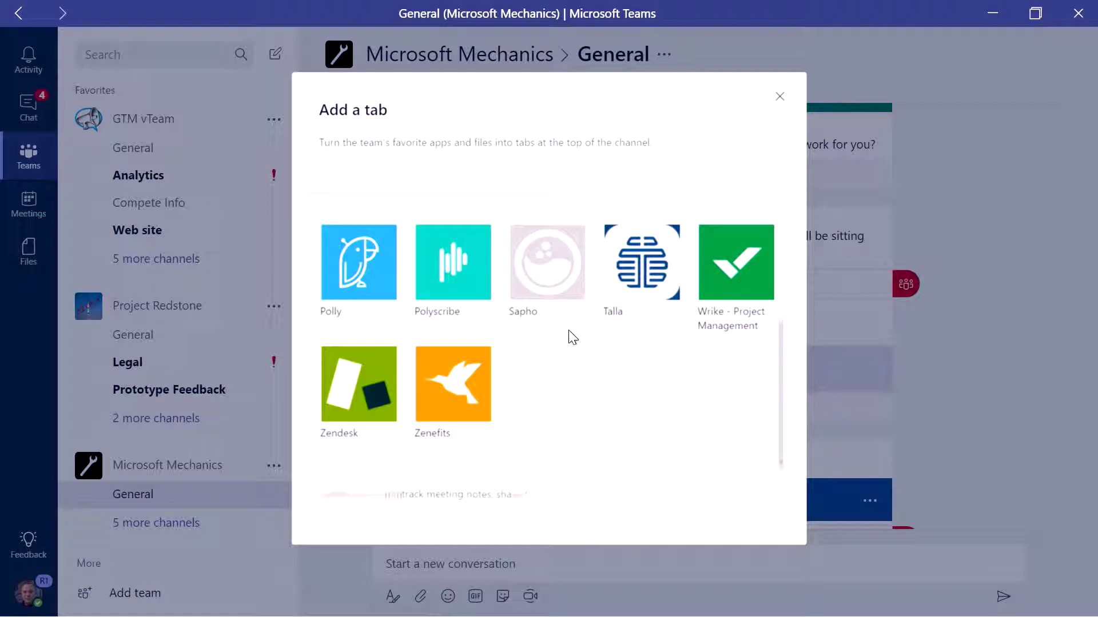
click(780, 98)
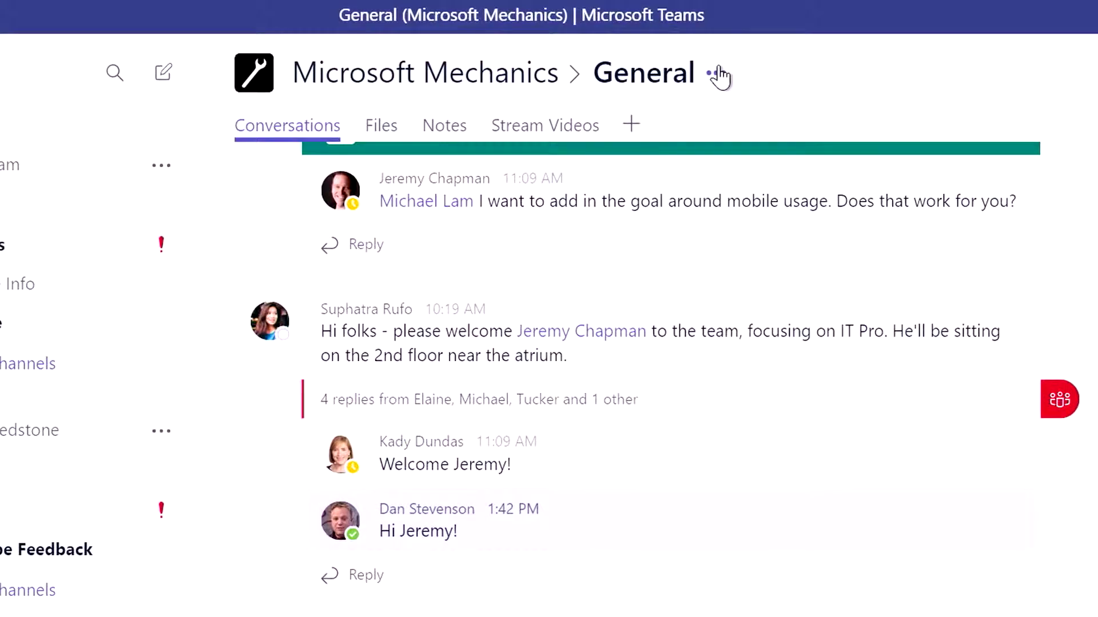
Step: View the connectors available for the Microsoft Mechanics General channel and close the list
click(720, 75)
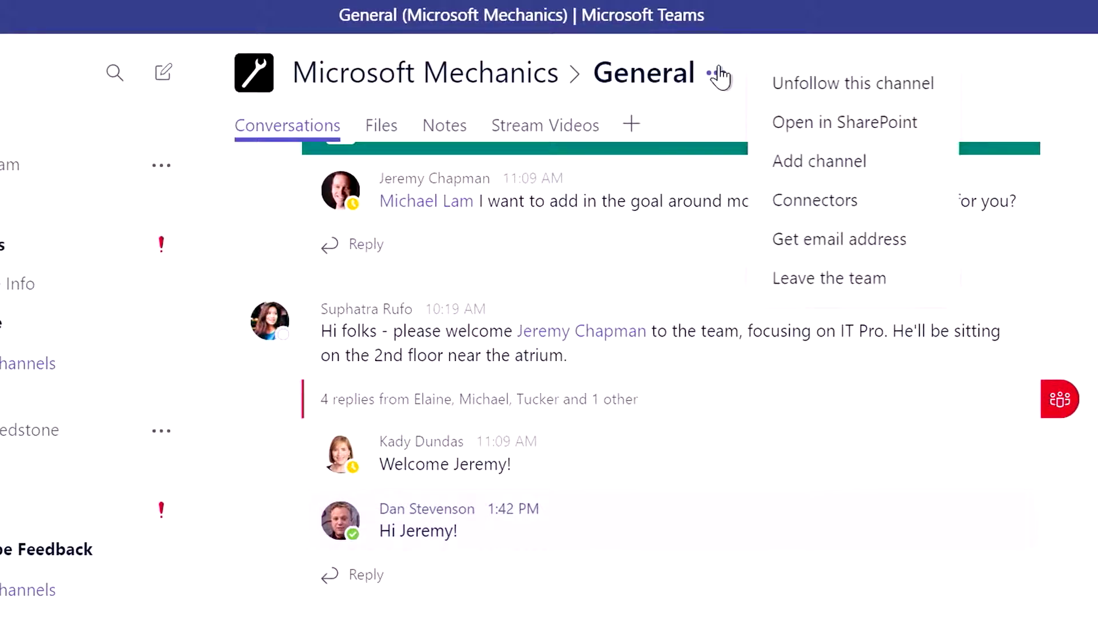
click(842, 202)
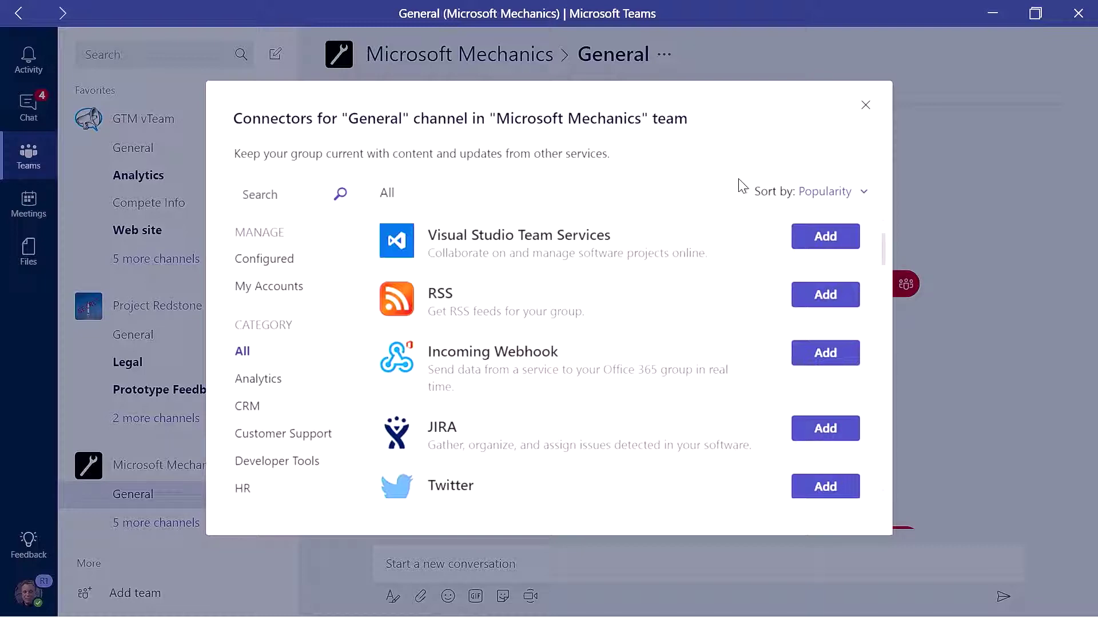
click(863, 108)
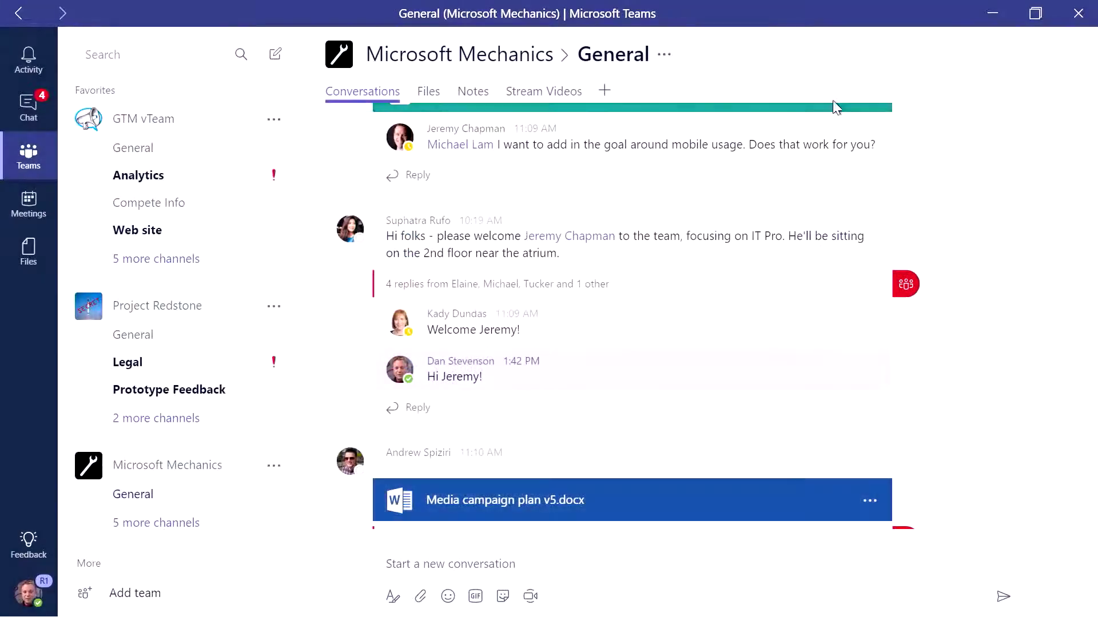
Step: Discover the bots available in Teams and close the bot list
click(173, 51)
click(171, 87)
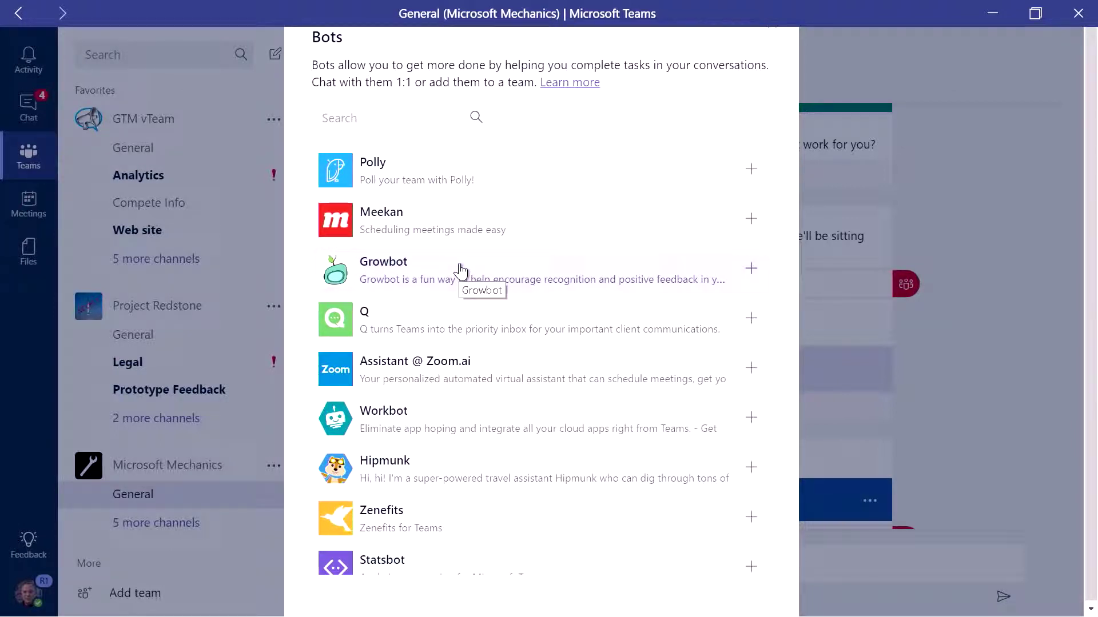
click(842, 76)
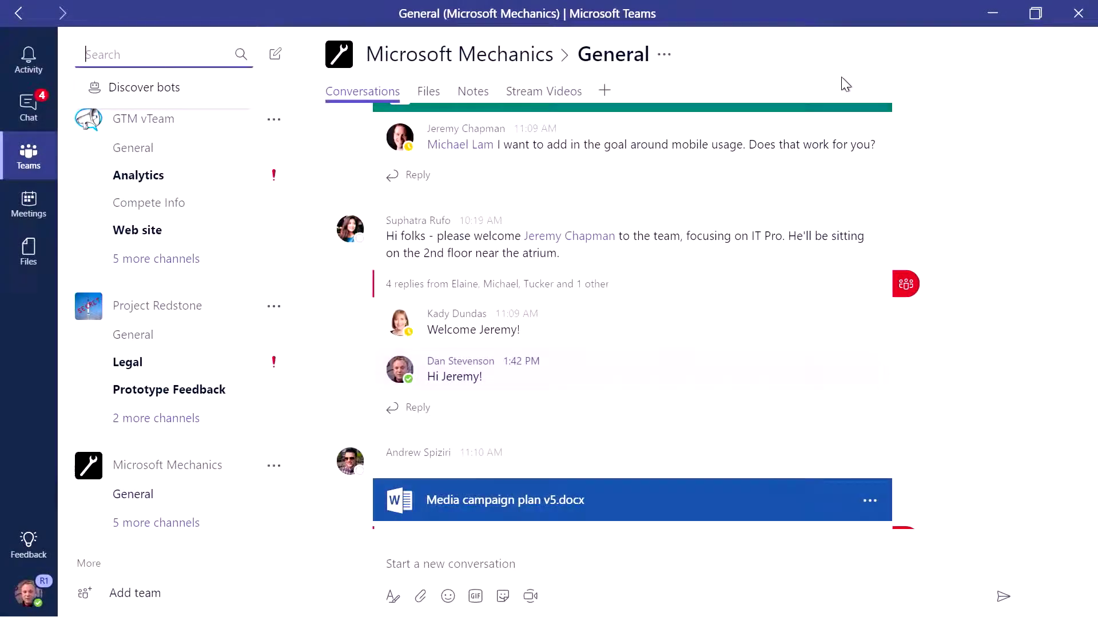
Step: Open the three-participant group chat and check its group name setting without renaming the chat
click(26, 109)
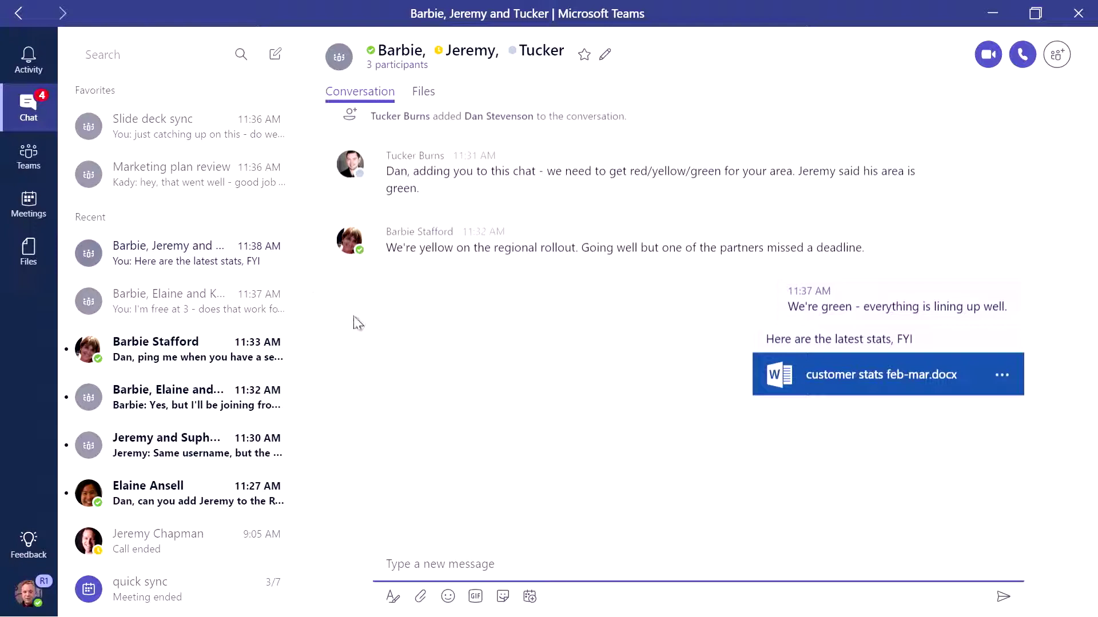
click(605, 55)
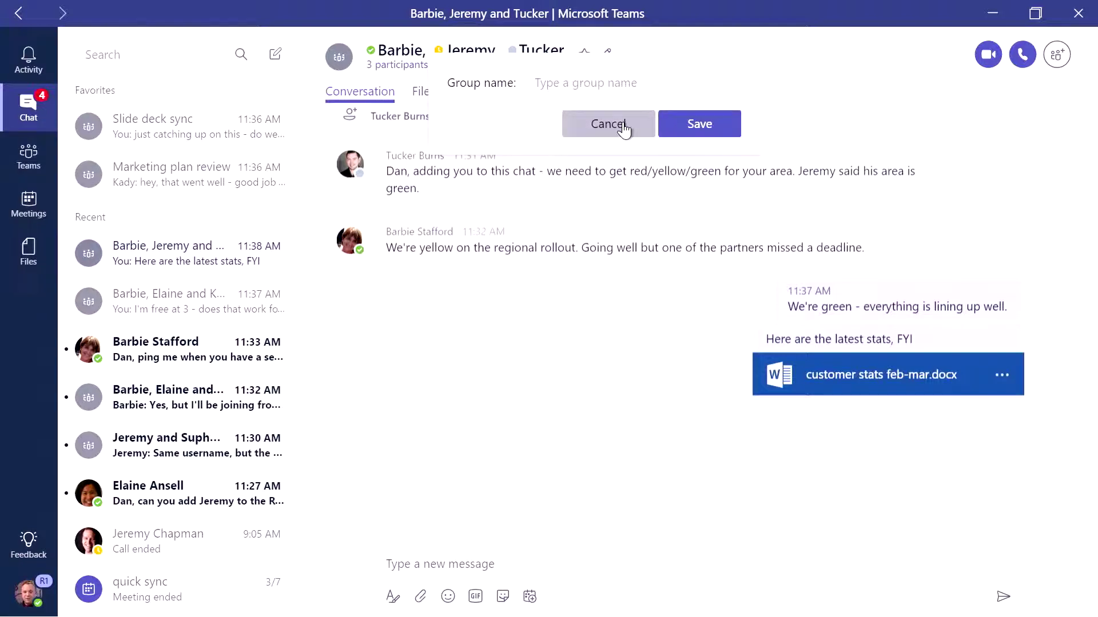
click(624, 130)
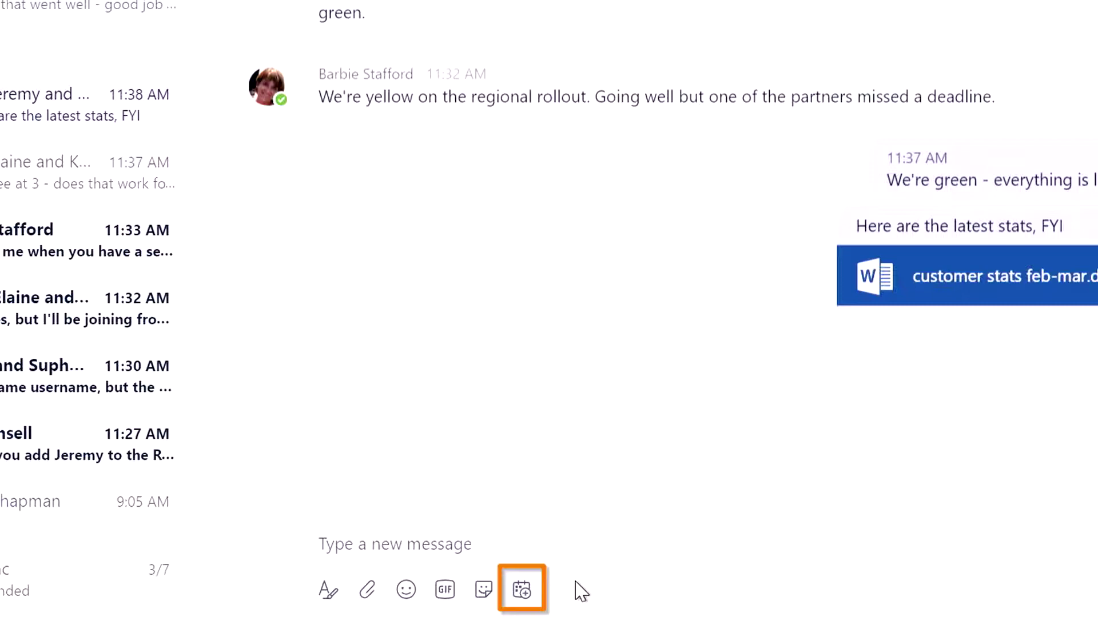
Step: Start a new meeting from the group chat, check the attendees' availability in the scheduling assistant, and return to the meeting details
click(523, 592)
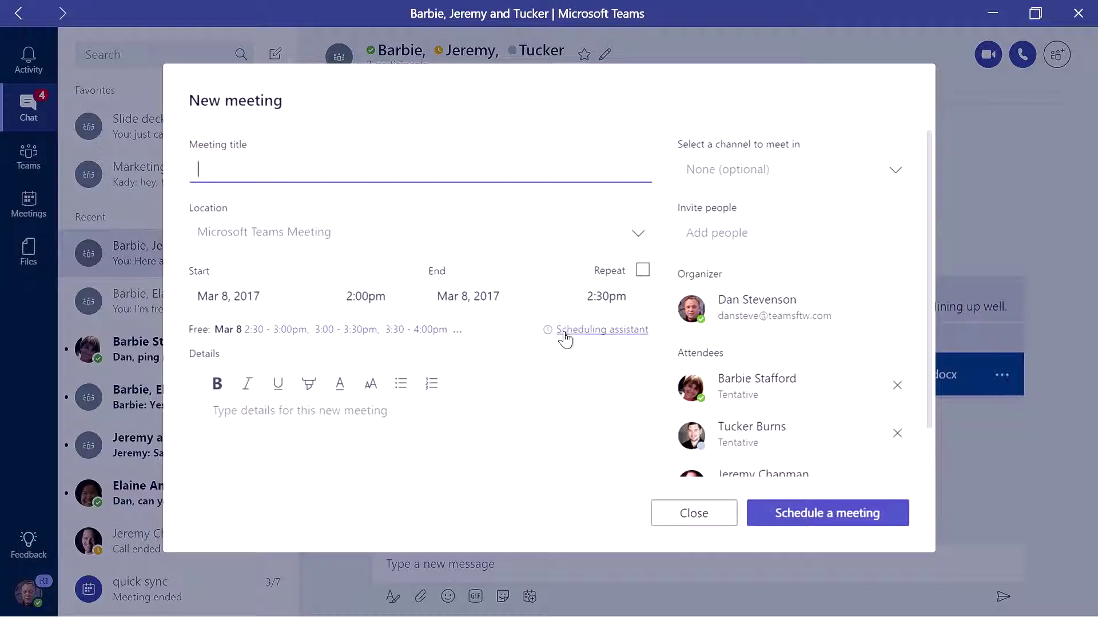
click(601, 332)
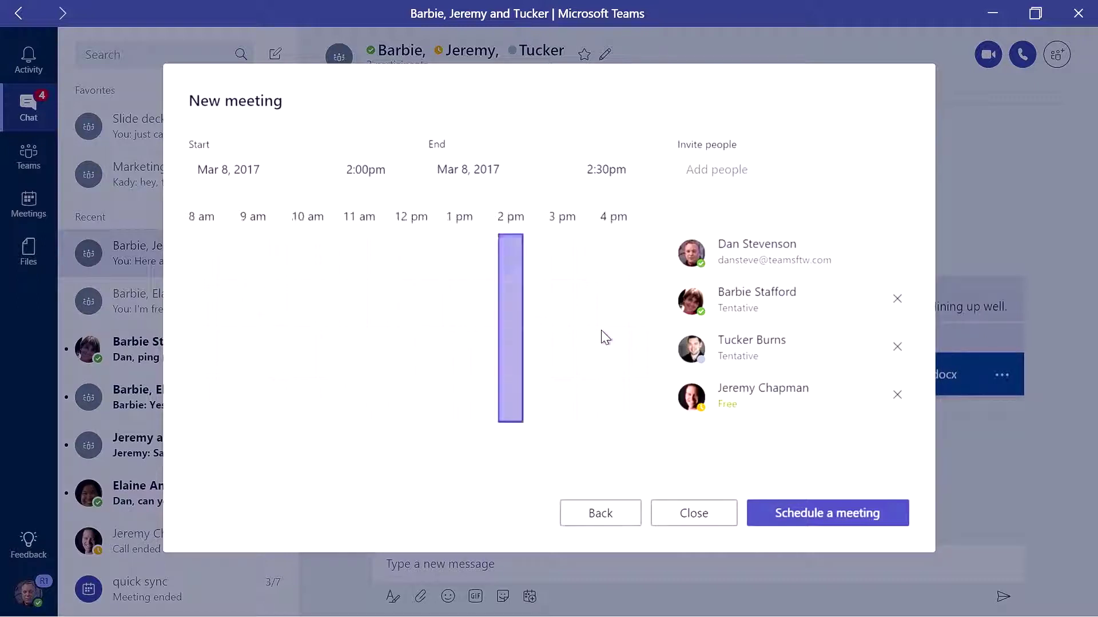
click(620, 514)
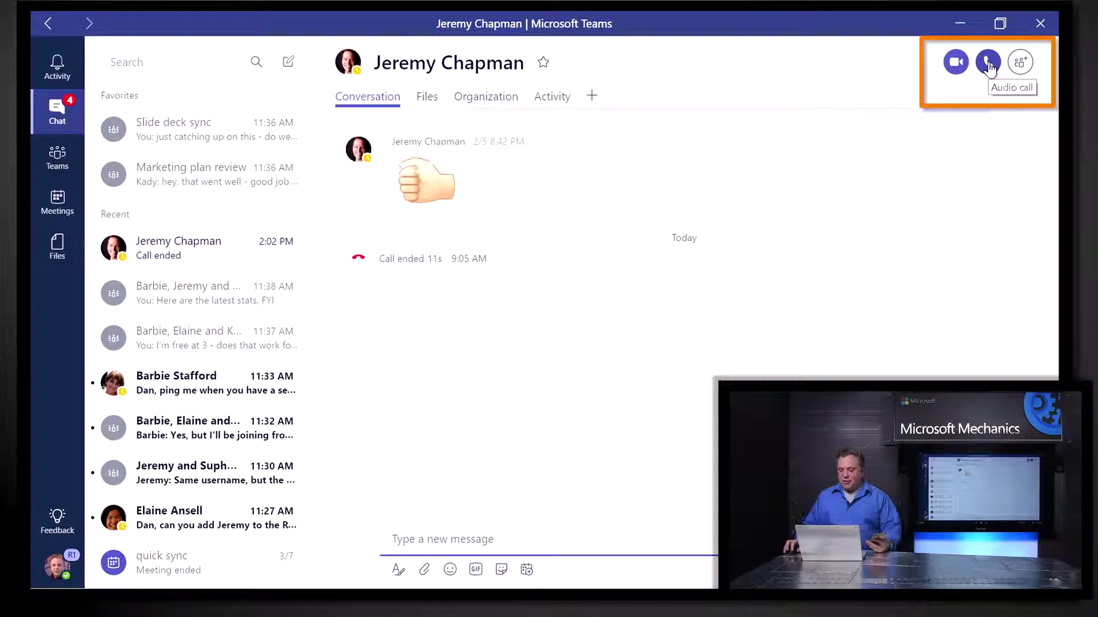
Step: Start an audio call with the contact from the one-to-one chat
click(987, 63)
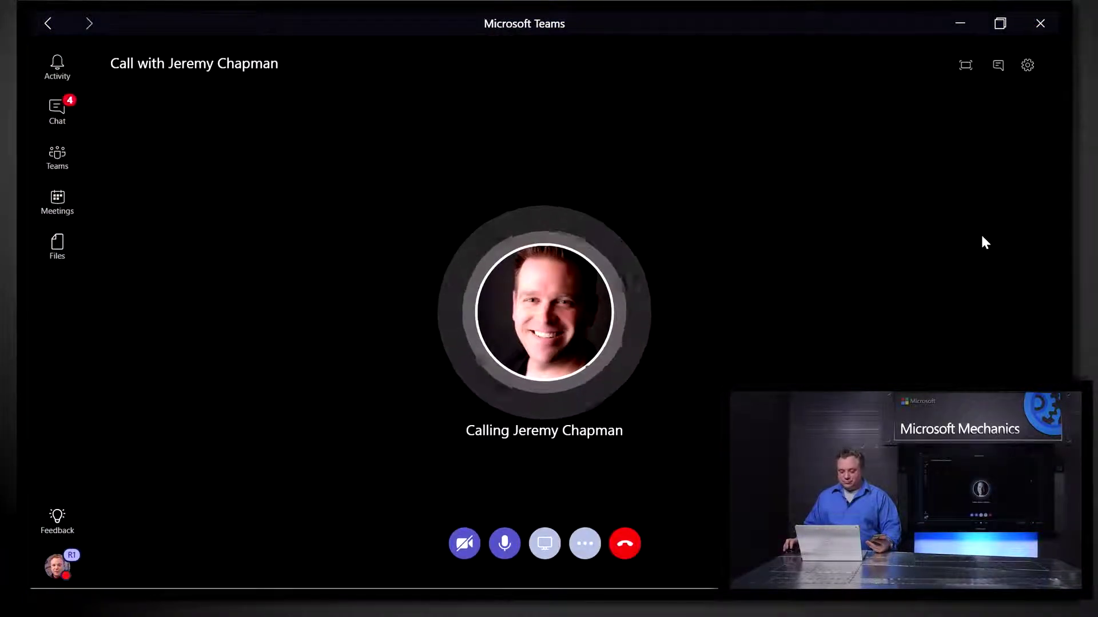